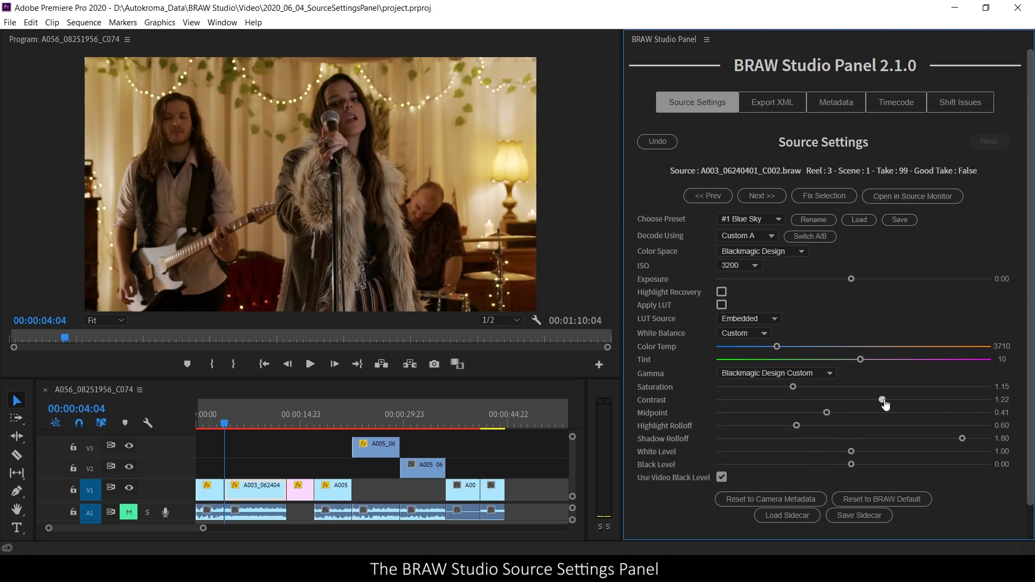
# Adjust the current clip's shadow rolloff, contrast, exposure and colour temperature sliders.
pyautogui.moveTo(882, 400); pyautogui.dragTo(886, 400)
pyautogui.moveTo(962, 438); pyautogui.dragTo(914, 438)
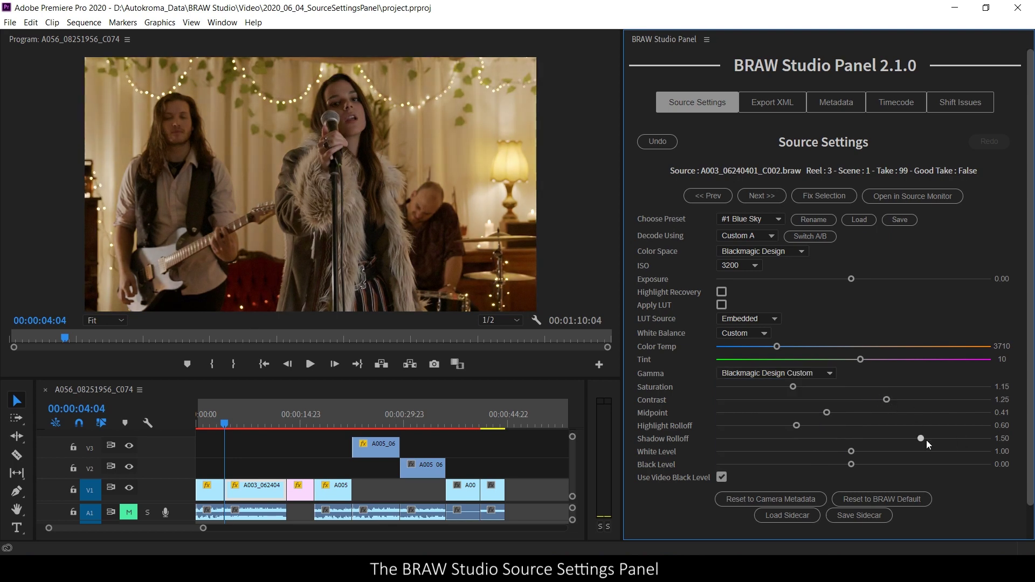
pyautogui.moveTo(851, 278); pyautogui.dragTo(866, 278)
pyautogui.moveTo(777, 346); pyautogui.dragTo(764, 346)
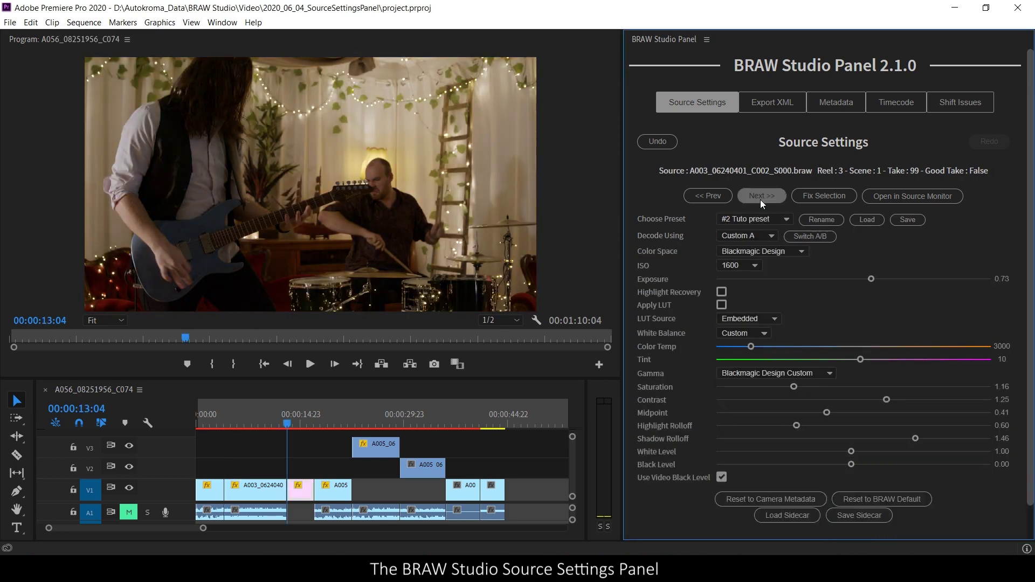
# Step forward through the next three clips' source settings with Next >>.
pyautogui.click(761, 196)
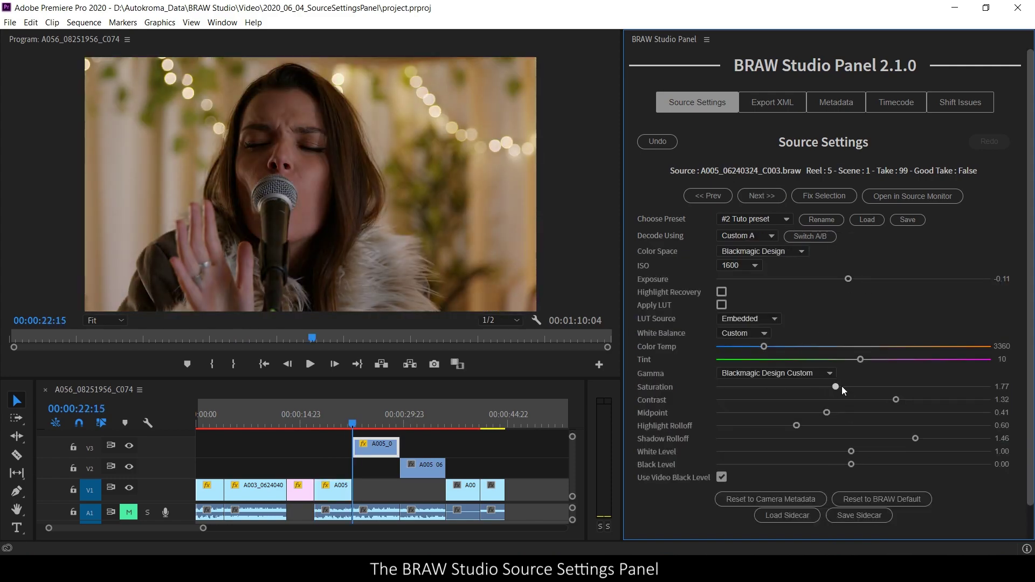
pyautogui.click(775, 196)
pyautogui.click(781, 197)
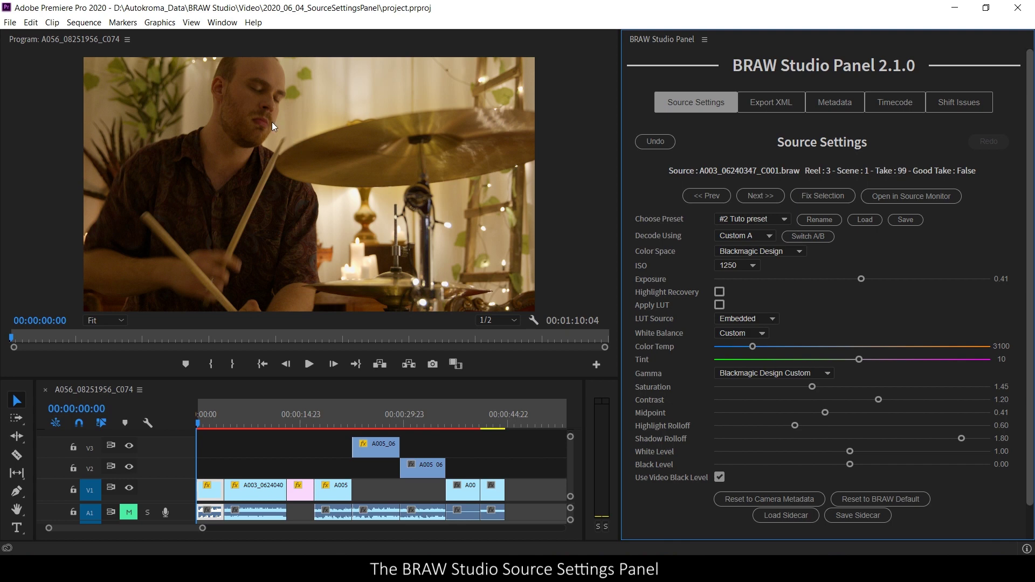
# Open the BRAW Studio Panel from Window > Extensions and set Color Temp to 4350.
pyautogui.click(223, 22)
pyautogui.moveTo(243, 67)
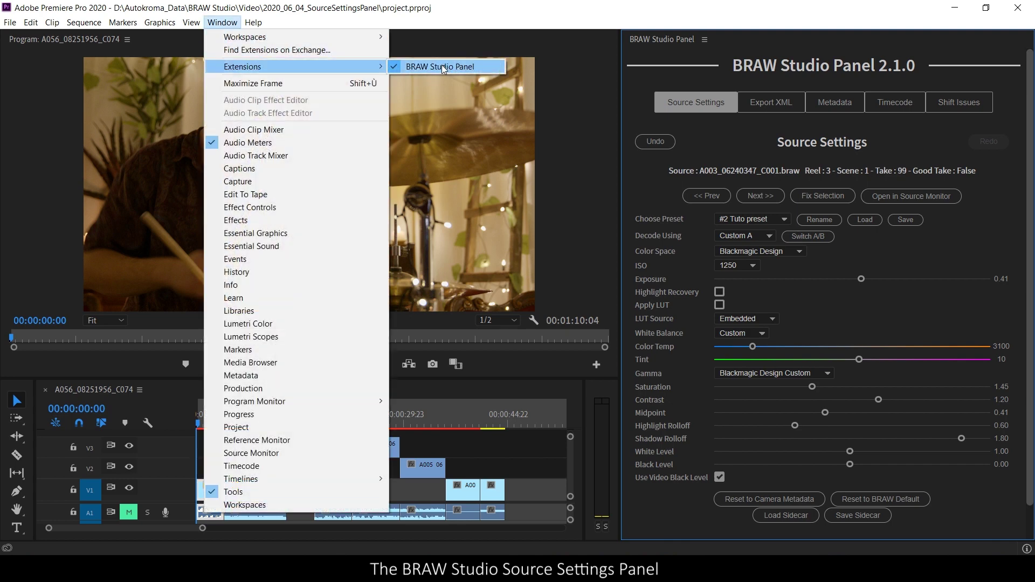
pyautogui.click(441, 67)
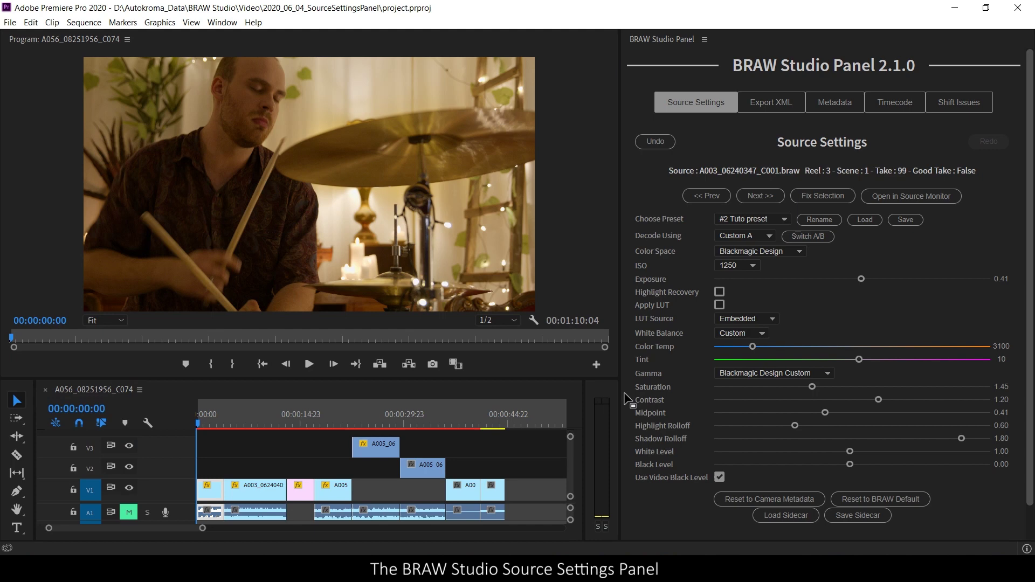
pyautogui.click(673, 40)
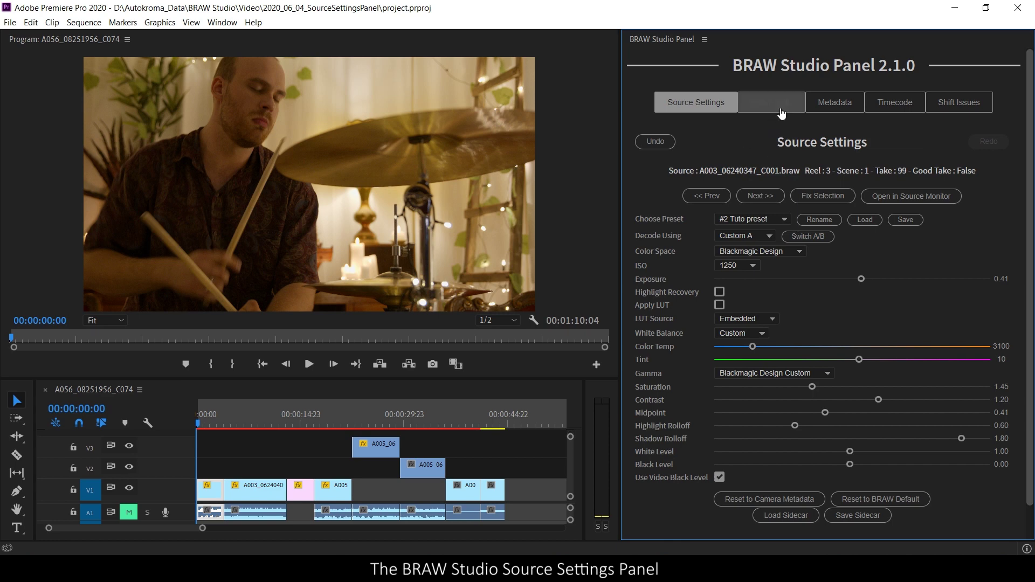
pyautogui.click(655, 141)
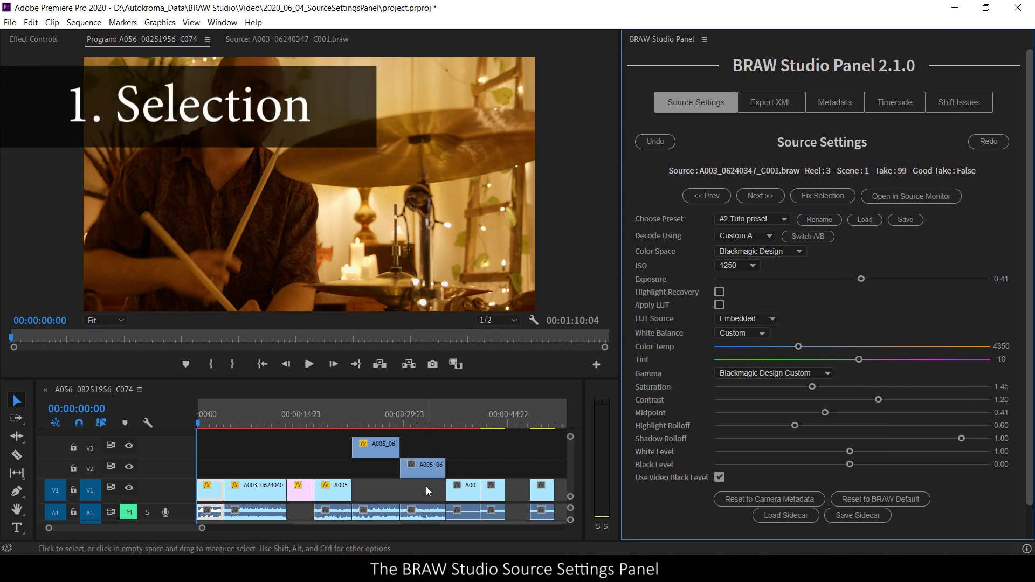
pyautogui.click(431, 473)
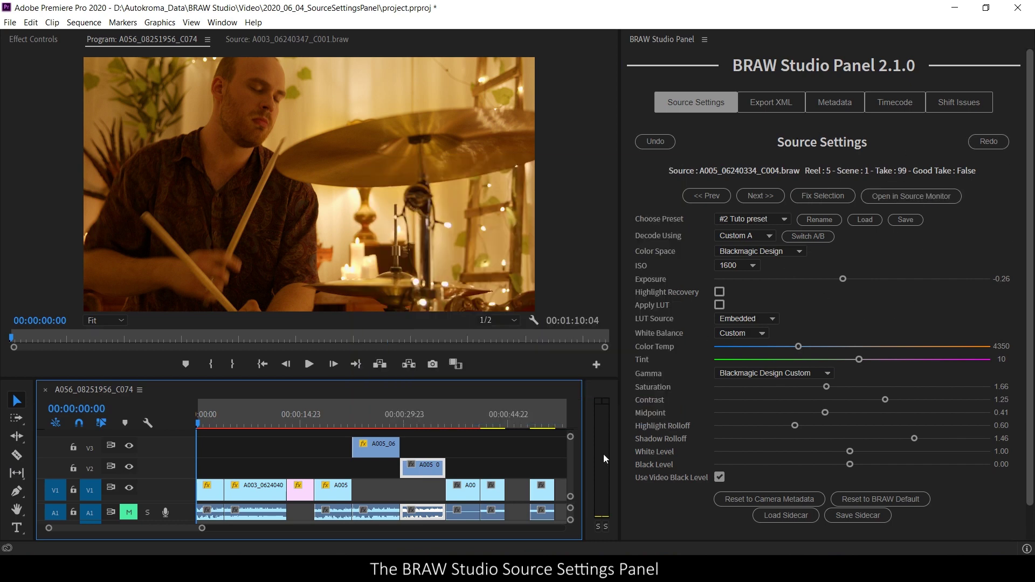
pyautogui.click(491, 498)
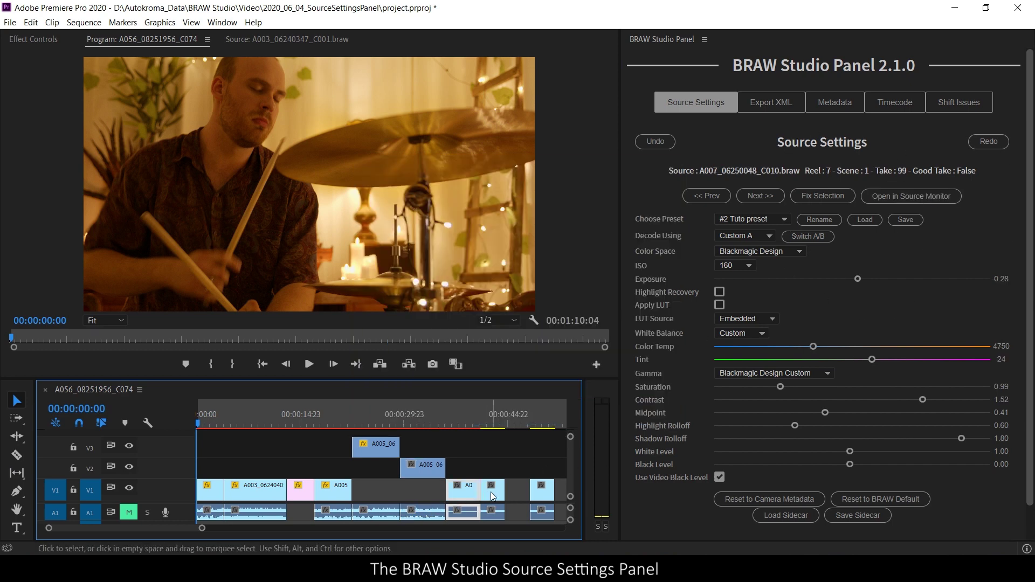
pyautogui.click(431, 471)
pyautogui.click(393, 448)
pyautogui.click(328, 494)
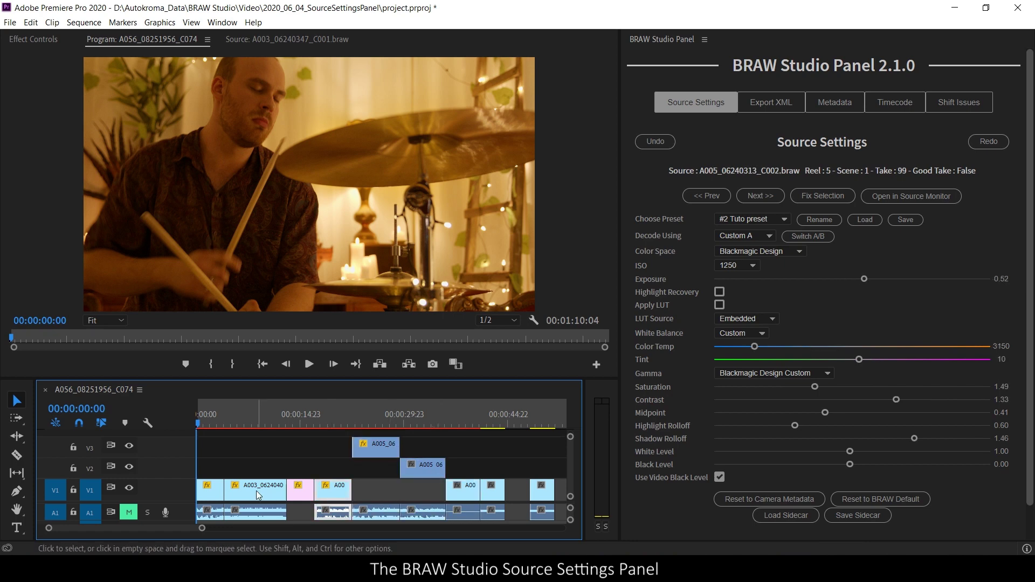
pyautogui.click(257, 493)
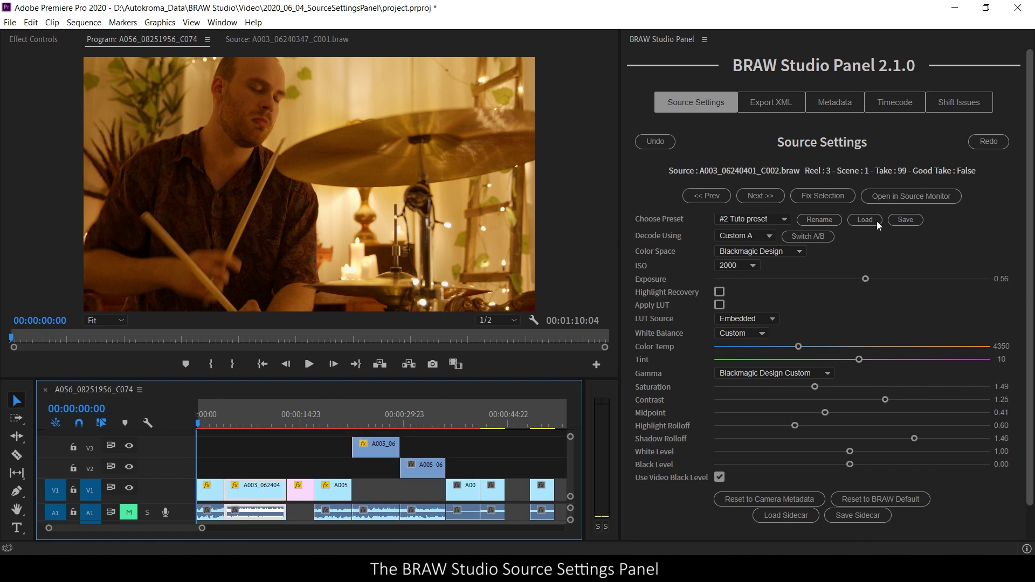
pyautogui.moveTo(669, 171); pyautogui.dragTo(973, 178)
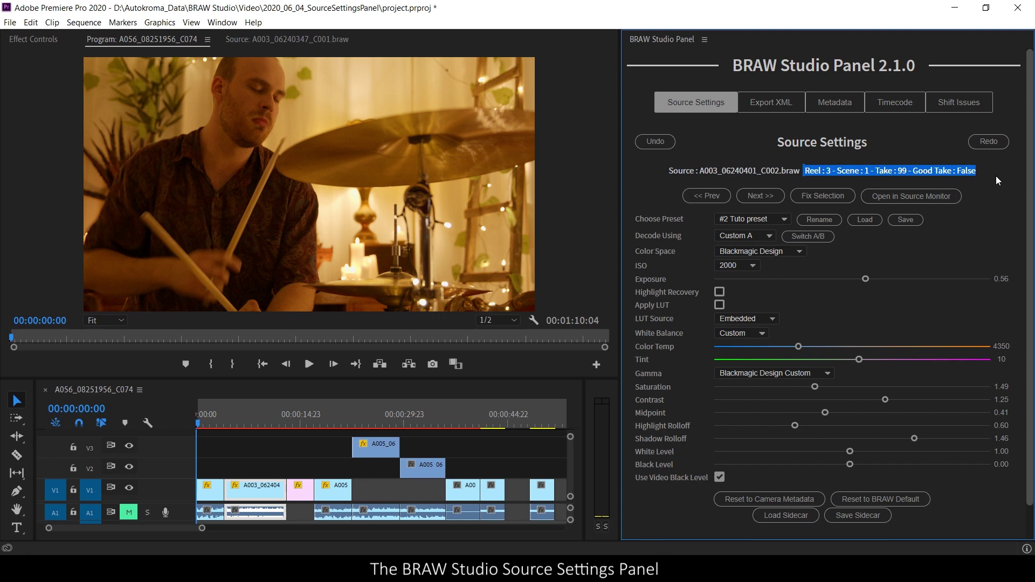
pyautogui.press('Left')
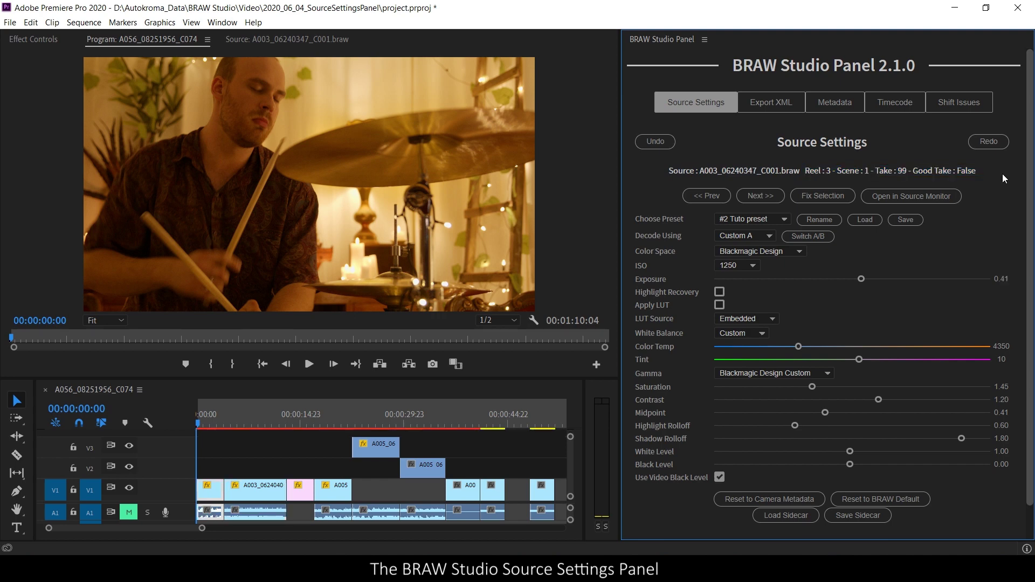
pyautogui.click(23, 43)
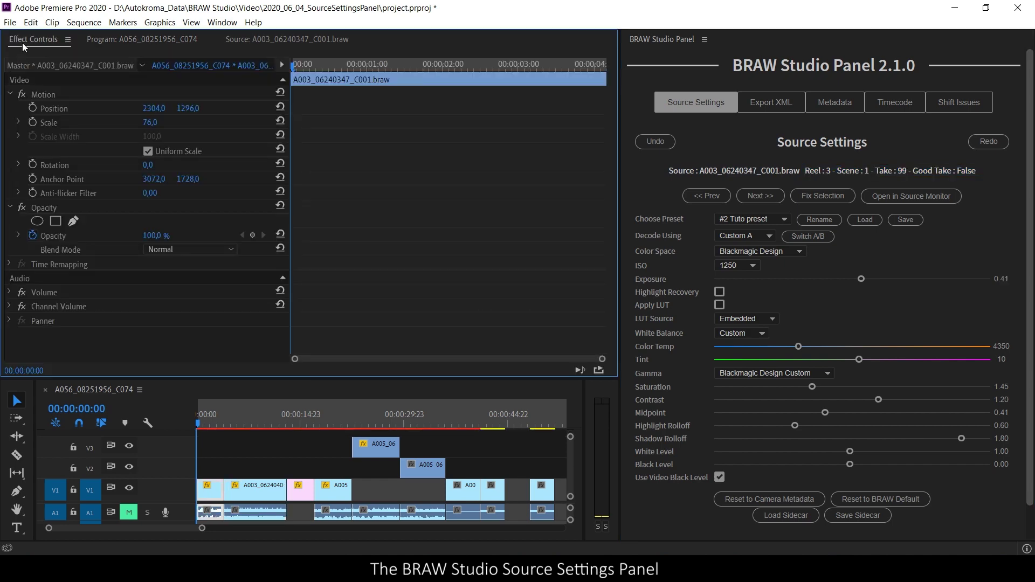
pyautogui.click(40, 65)
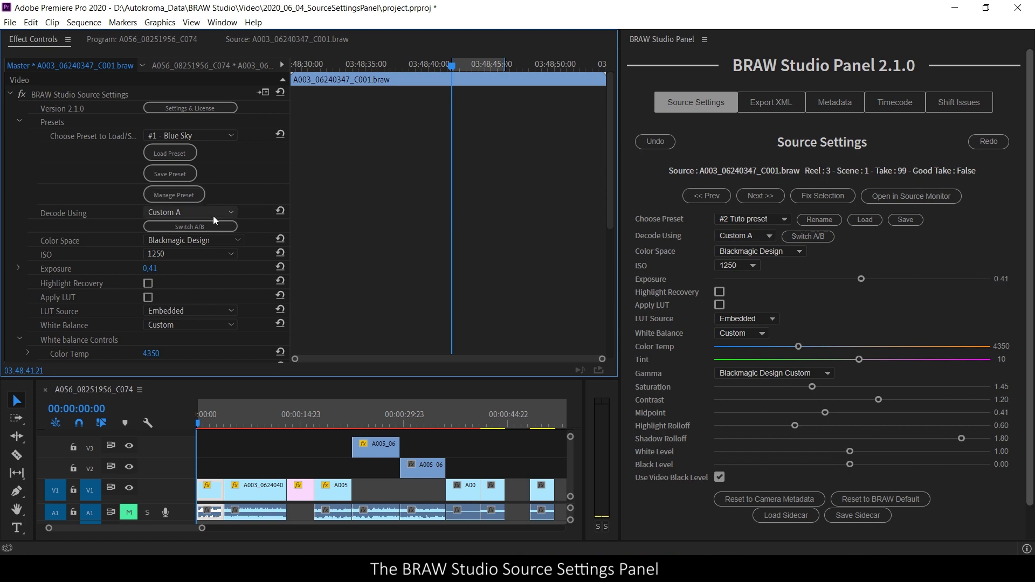
pyautogui.click(766, 238)
pyautogui.click(756, 239)
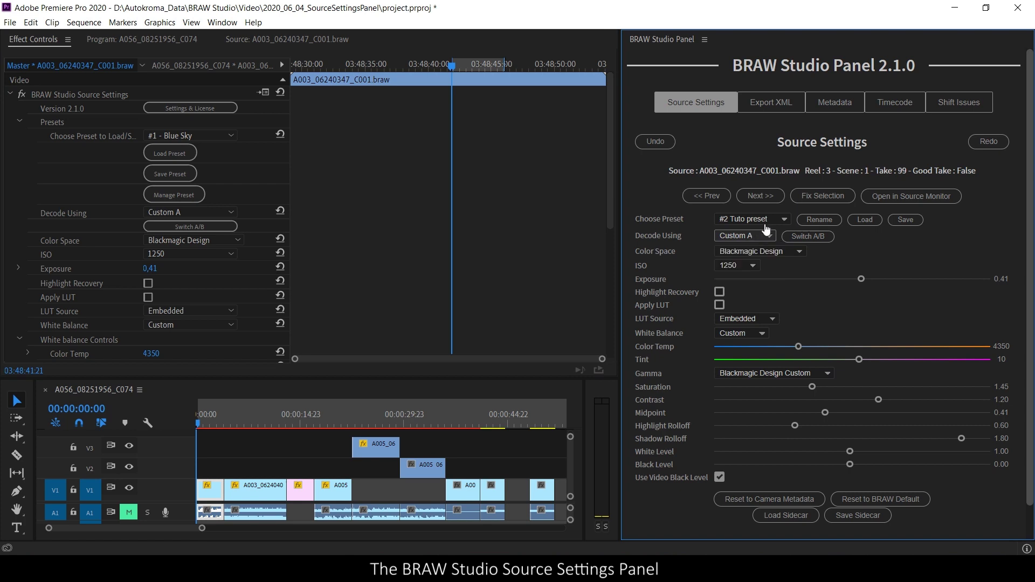
pyautogui.click(765, 220)
pyautogui.click(744, 239)
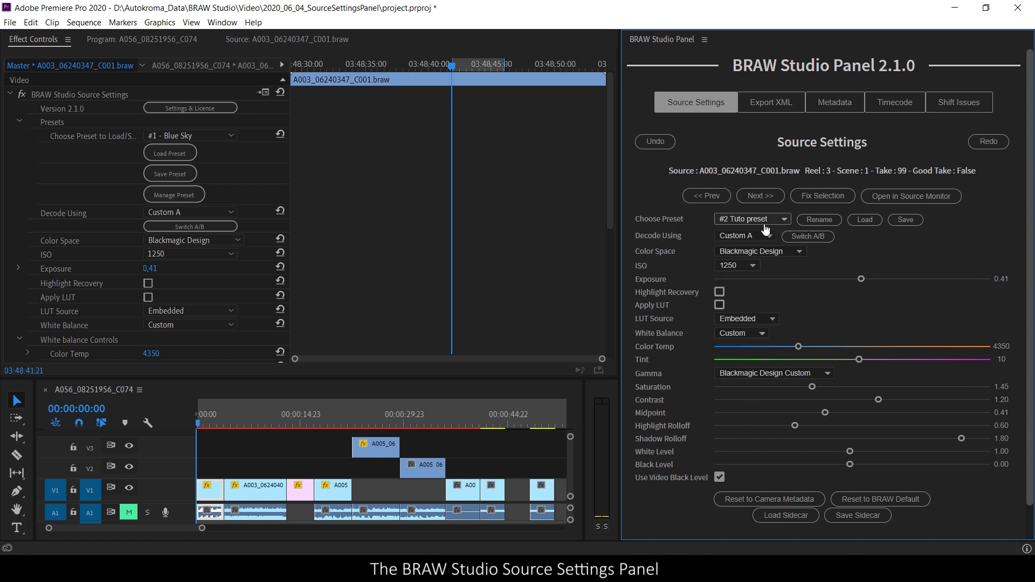
pyautogui.click(119, 38)
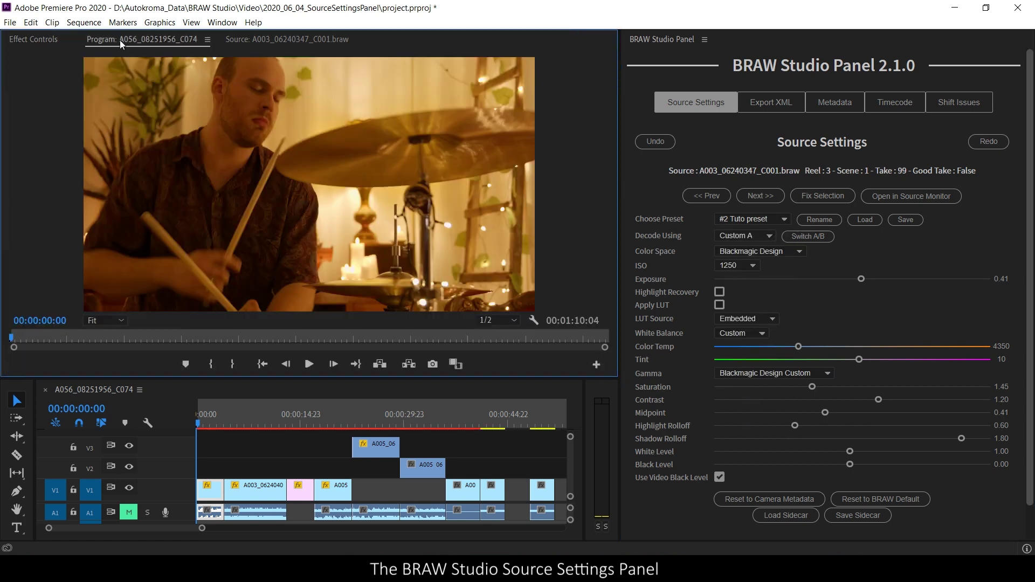
pyautogui.click(819, 196)
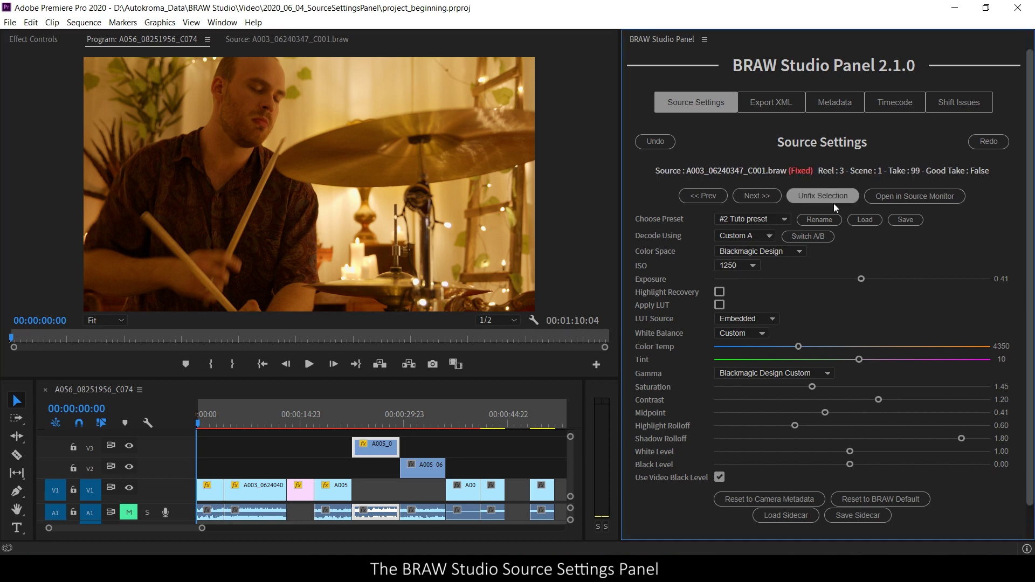
pyautogui.click(423, 470)
pyautogui.click(464, 493)
pyautogui.click(340, 490)
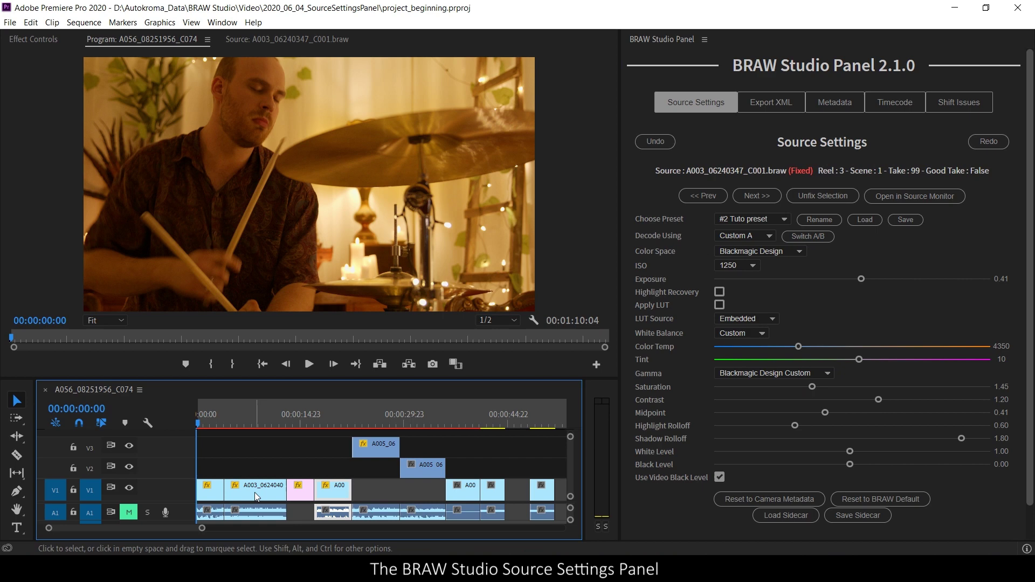
pyautogui.click(253, 491)
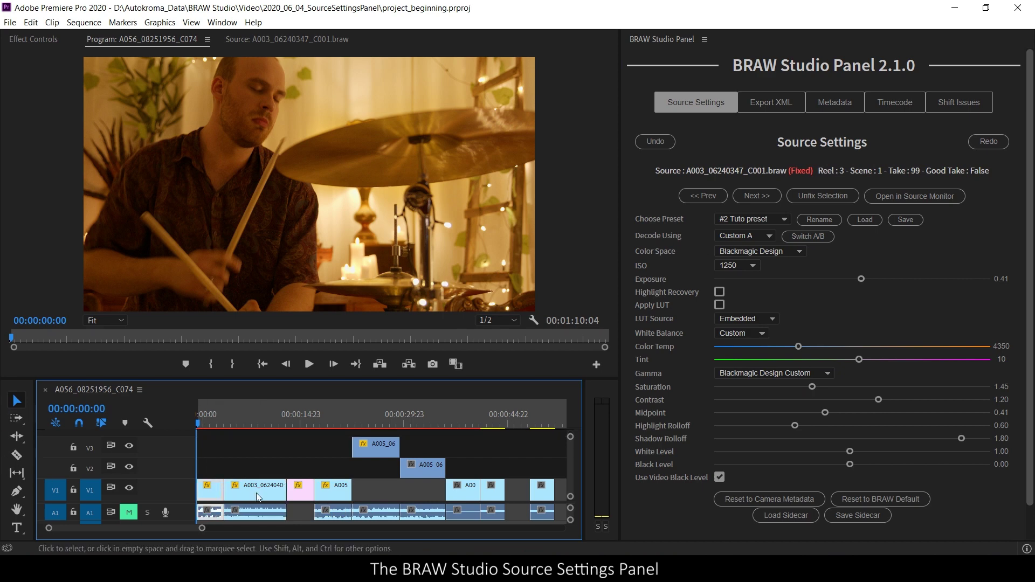
pyautogui.click(257, 493)
pyautogui.click(345, 496)
pyautogui.click(381, 449)
pyautogui.click(435, 475)
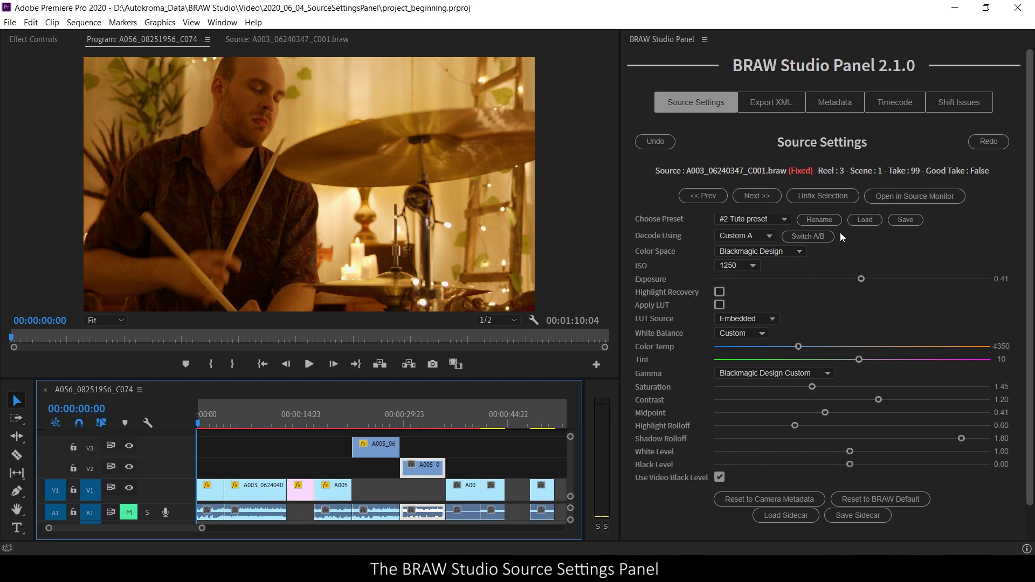
pyautogui.click(818, 200)
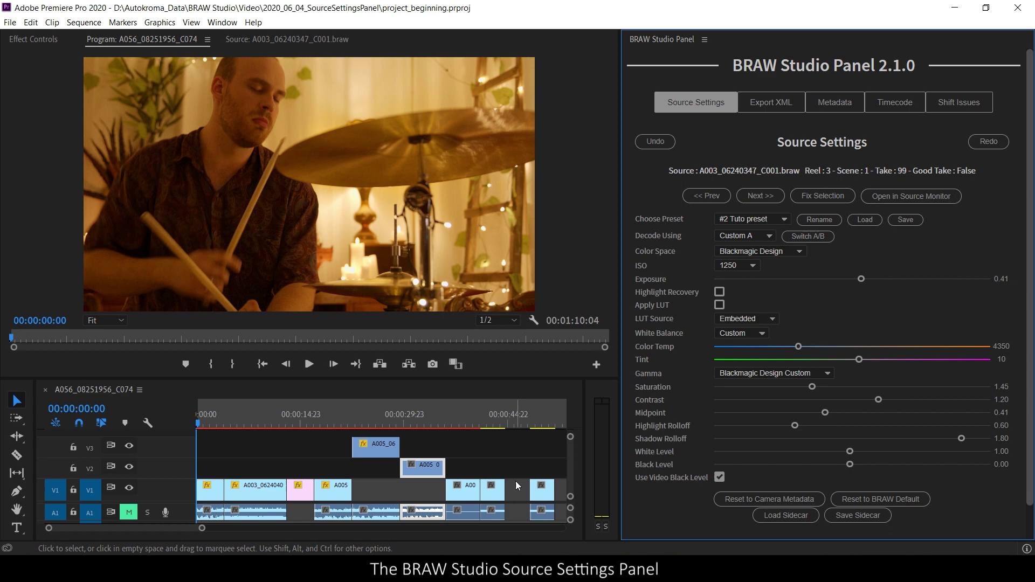
# Select clip A056_08251956_C074 and drag its exposure down to -3.97.
pyautogui.click(493, 425)
pyautogui.click(493, 489)
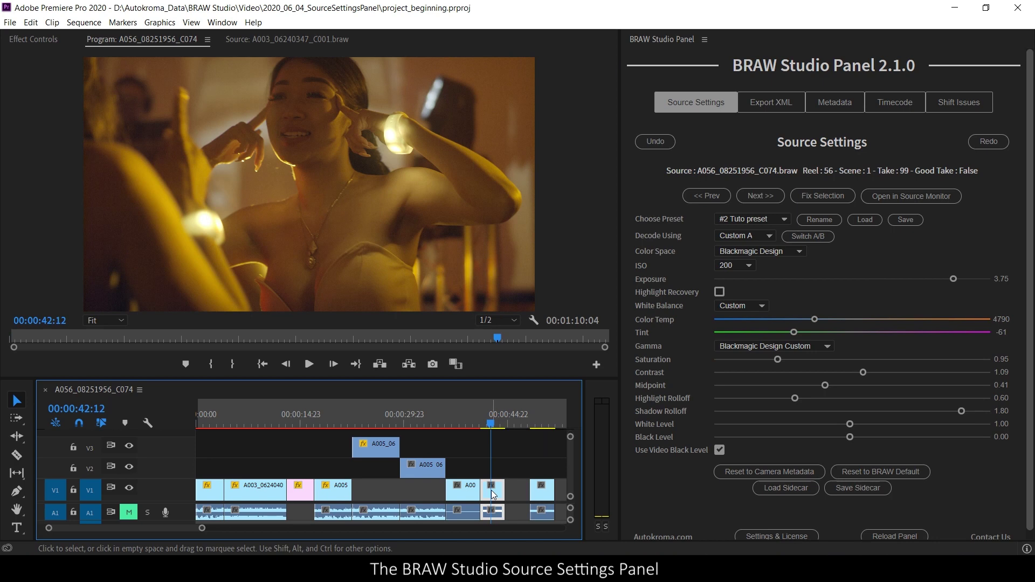
pyautogui.moveTo(953, 278)
pyautogui.mouseDown()
pyautogui.moveTo(746, 278)
pyautogui.moveTo(745, 299)
pyautogui.mouseUp()
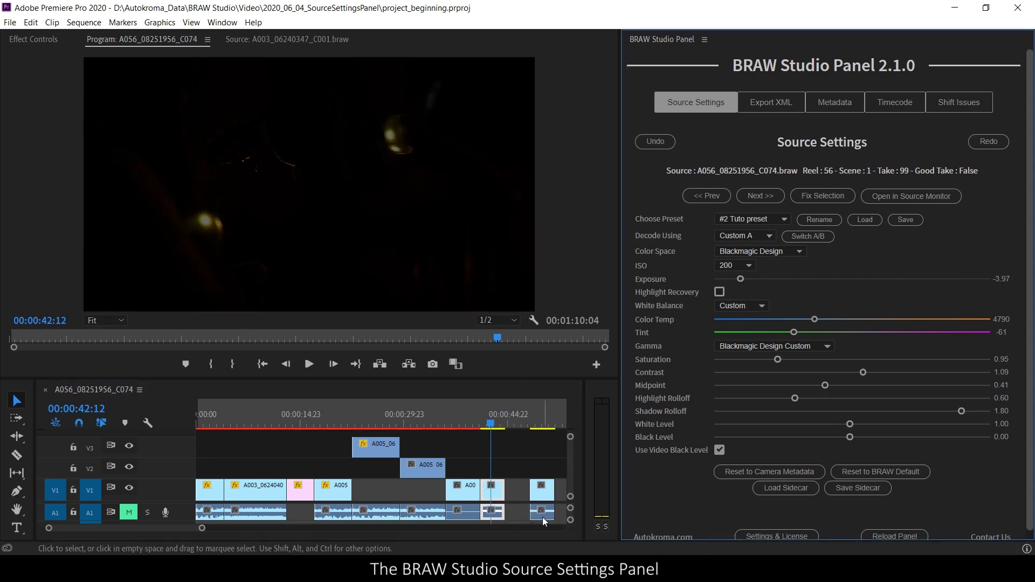
pyautogui.click(541, 413)
pyautogui.click(544, 488)
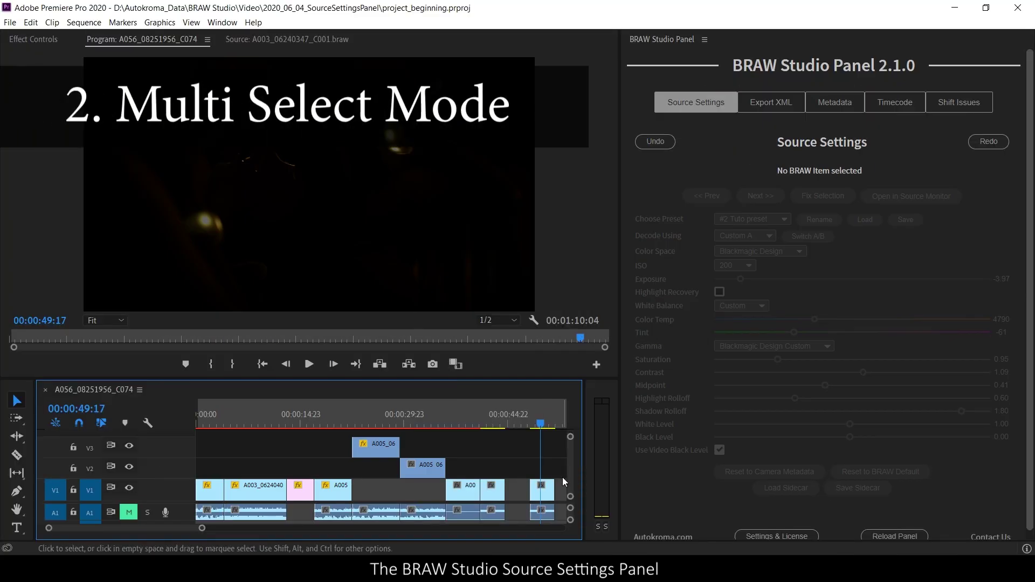
# Marquee-select eight timeline clips so the BRAW panel reports multiple clips selected.
pyautogui.moveTo(564, 438); pyautogui.dragTo(322, 494)
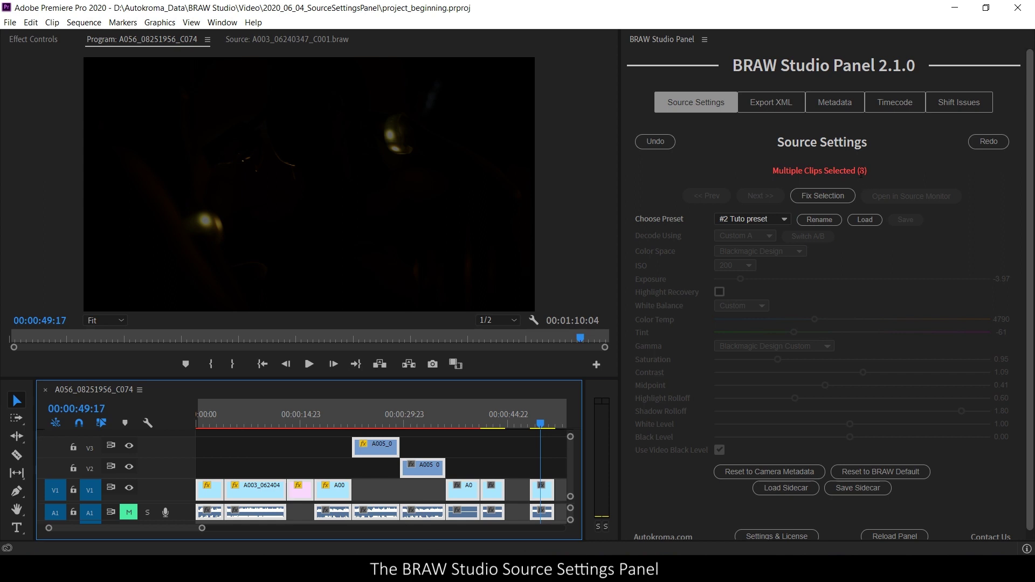
pyautogui.doubleClick(861, 171)
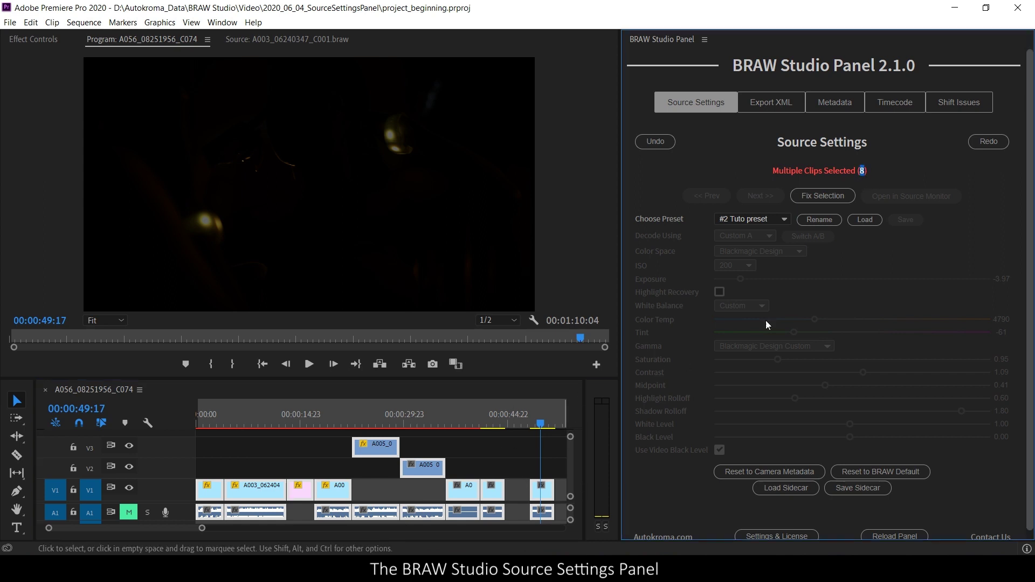
pyautogui.click(904, 272)
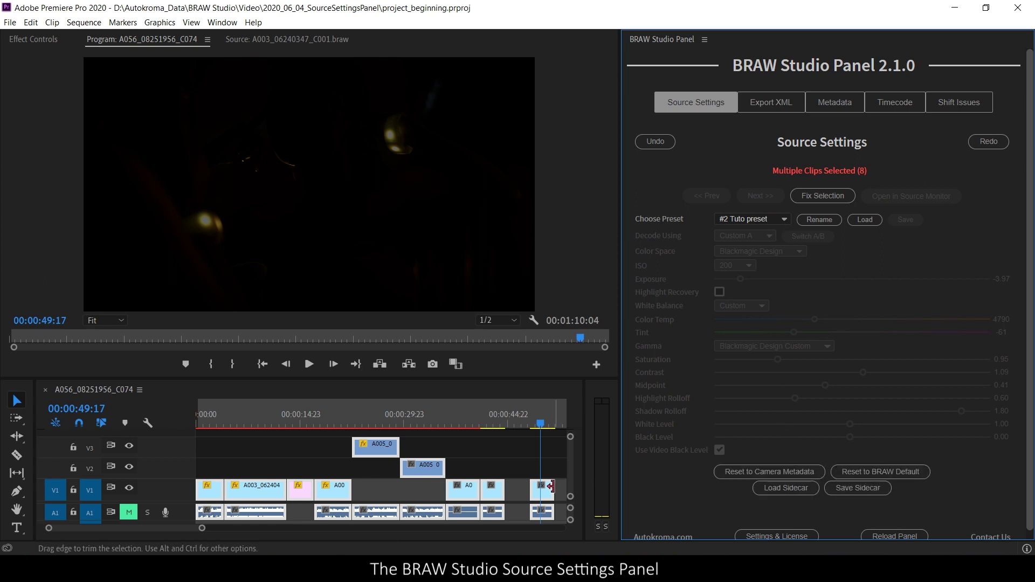
# Select the first clip and save its settings into the #2 Tuto preset.
pyautogui.click(510, 468)
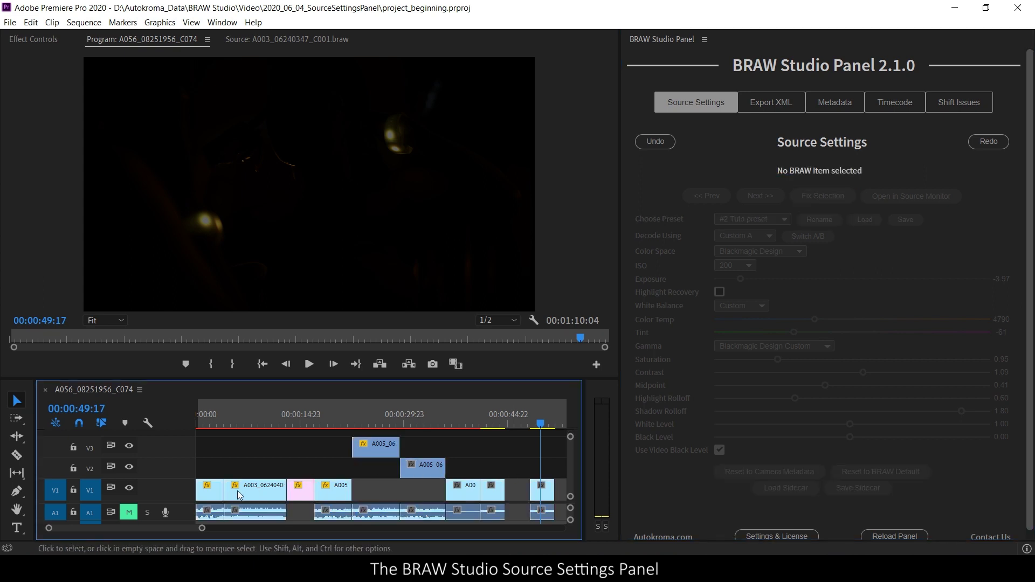
pyautogui.moveTo(218, 422); pyautogui.dragTo(198, 426)
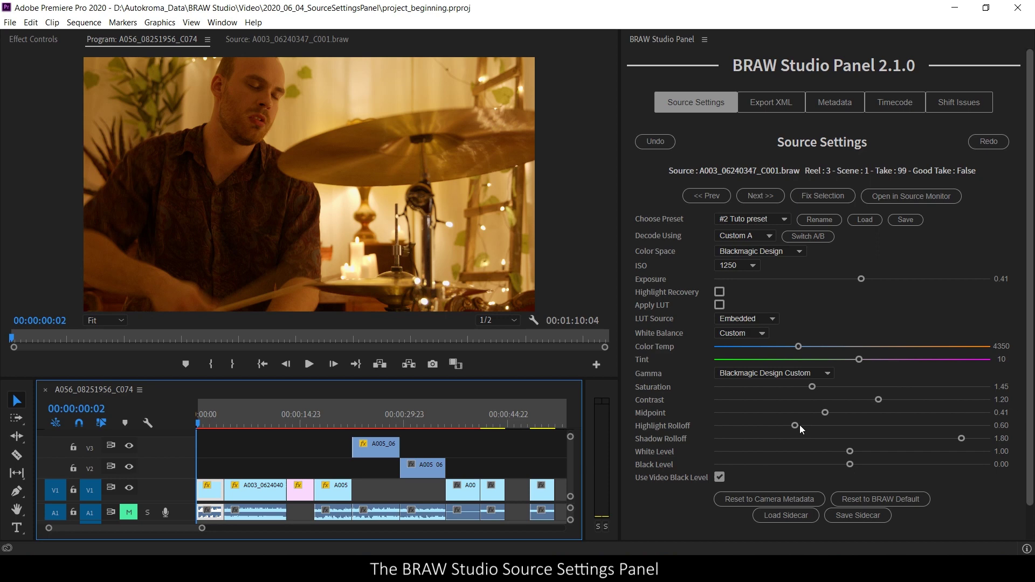
pyautogui.click(905, 217)
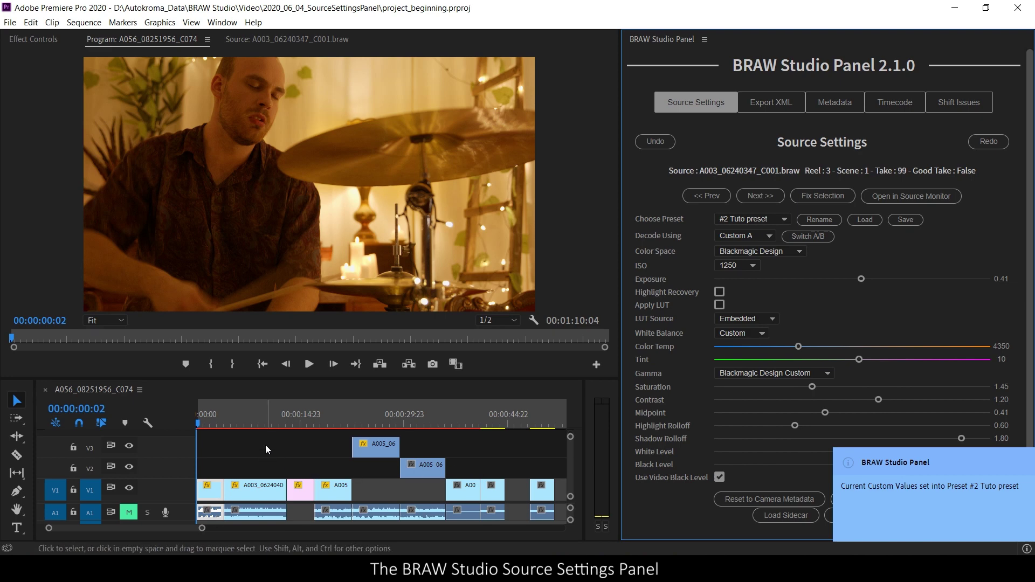
# Click through several clips, then marquee-select six clips in the timeline.
pyautogui.click(250, 421)
pyautogui.press('Down')
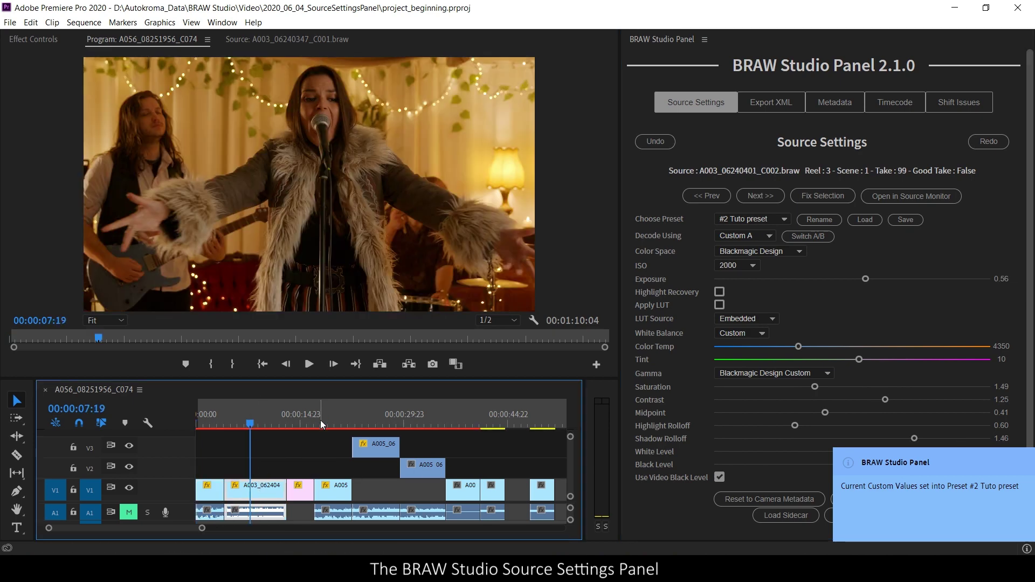
pyautogui.click(334, 489)
pyautogui.click(373, 419)
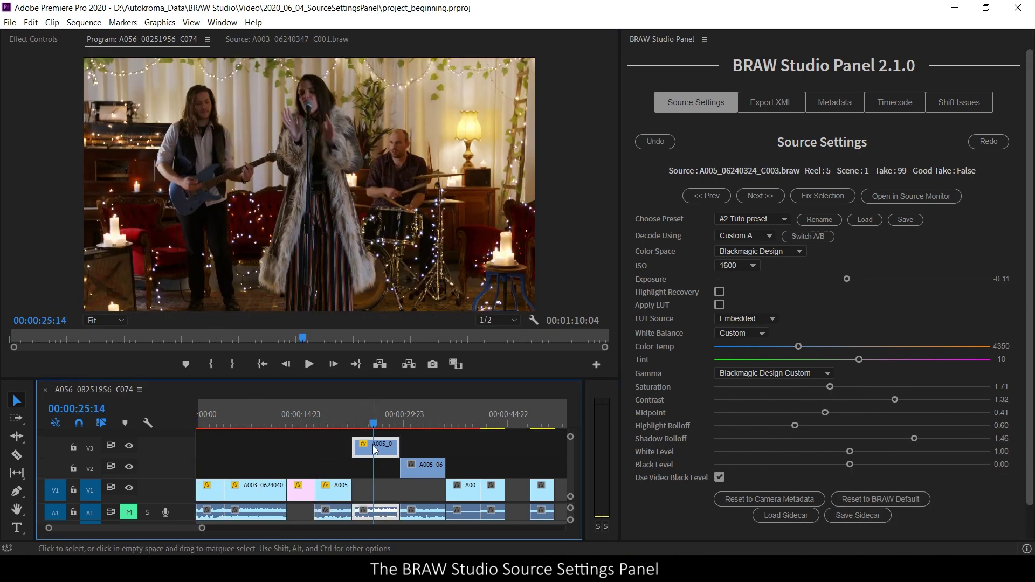
pyautogui.click(424, 427)
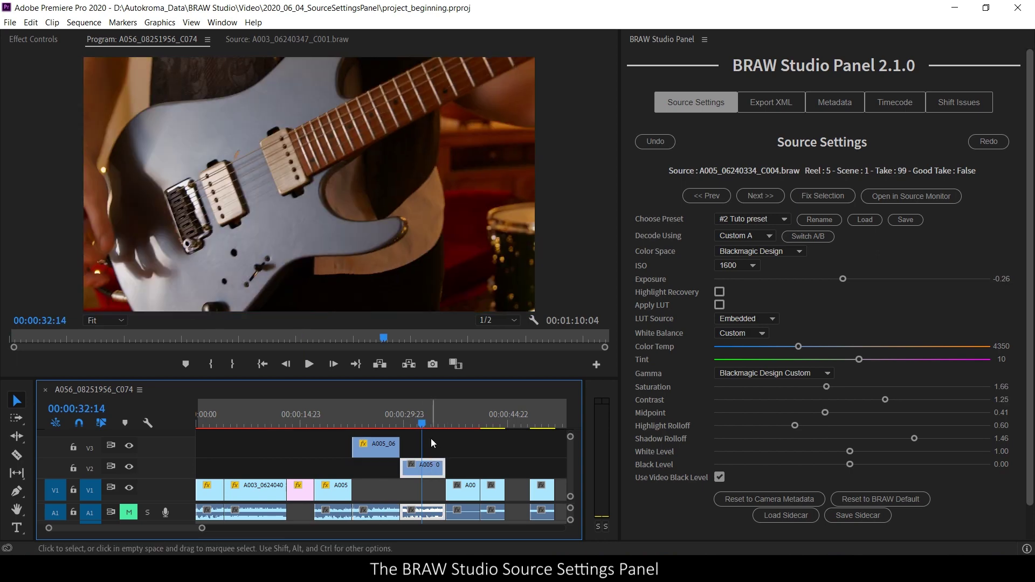
pyautogui.moveTo(431, 431); pyautogui.dragTo(347, 495)
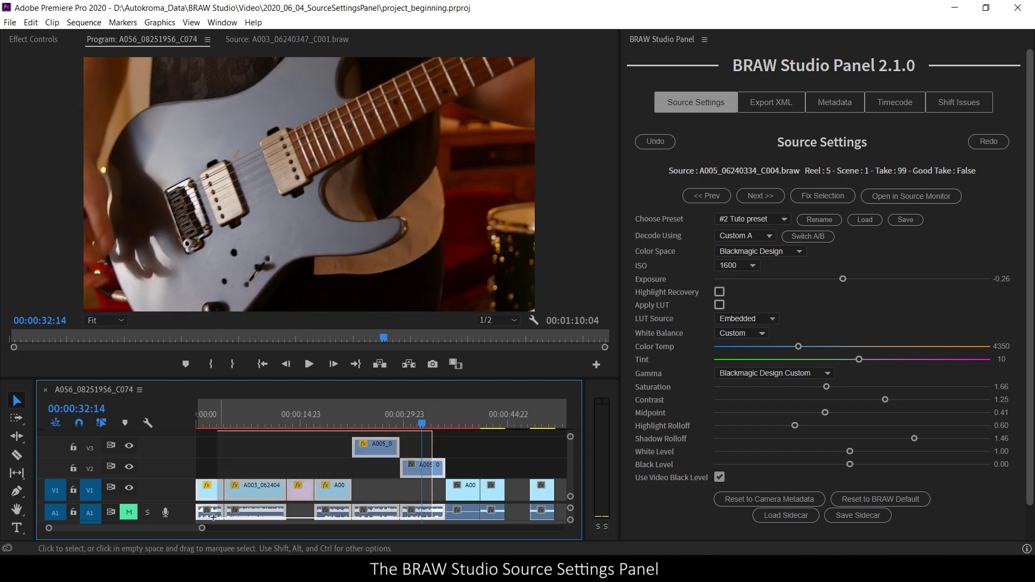
# Load the #2 Tuto preset onto the six selected clips, then inspect A003_06240401_C002.
pyautogui.click(865, 220)
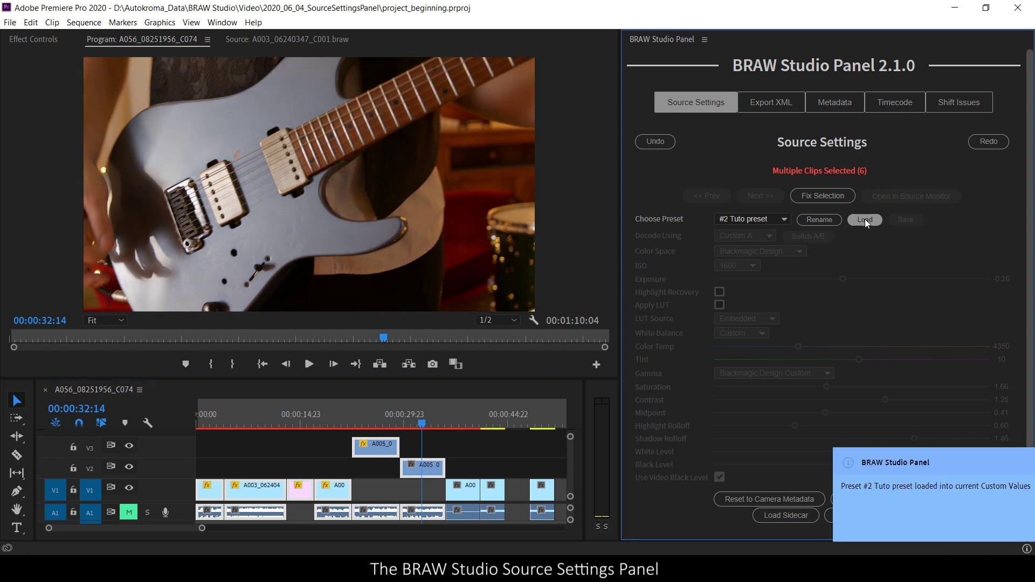
pyautogui.moveTo(385, 422); pyautogui.dragTo(337, 422)
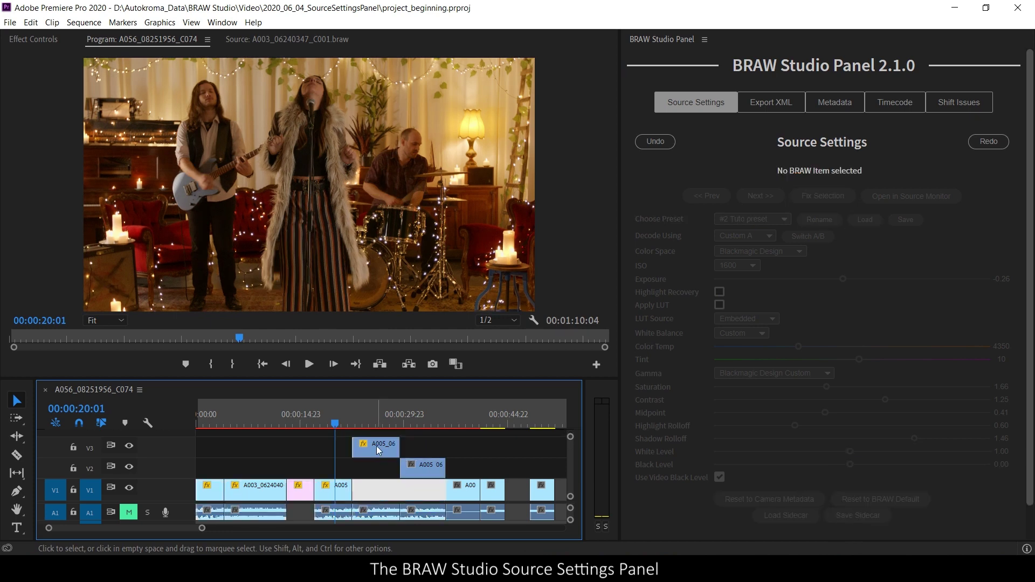
pyautogui.click(376, 445)
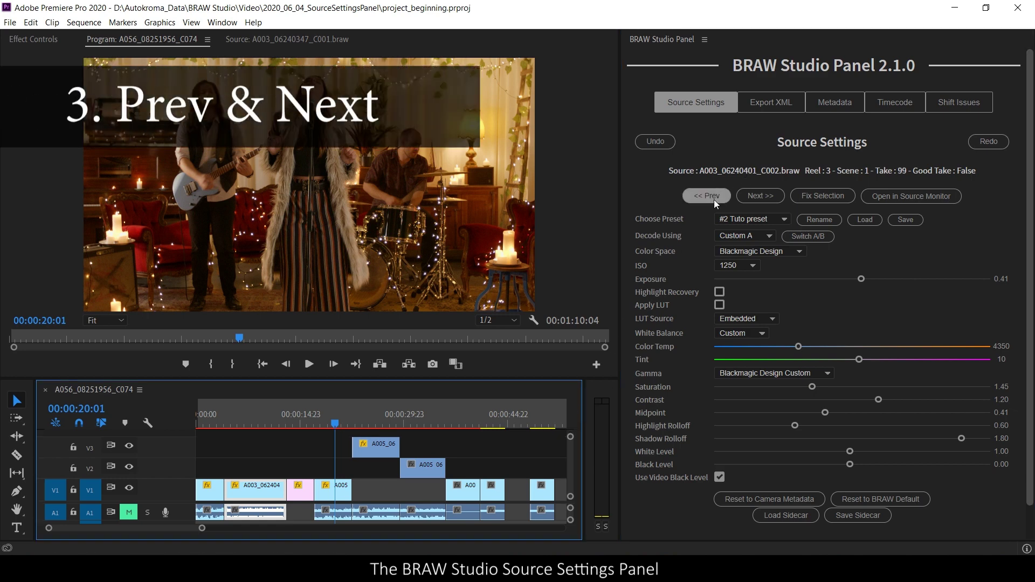
# Move back and forth between clips with << Prev and Next >>, ending on A005_06240324_C003.
pyautogui.click(760, 200)
pyautogui.click(762, 195)
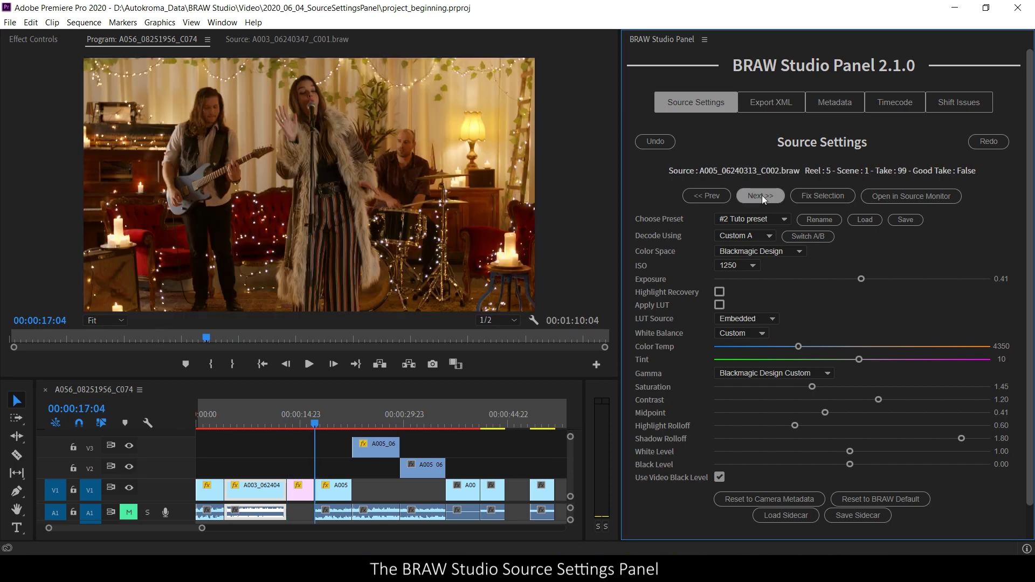
pyautogui.click(761, 195)
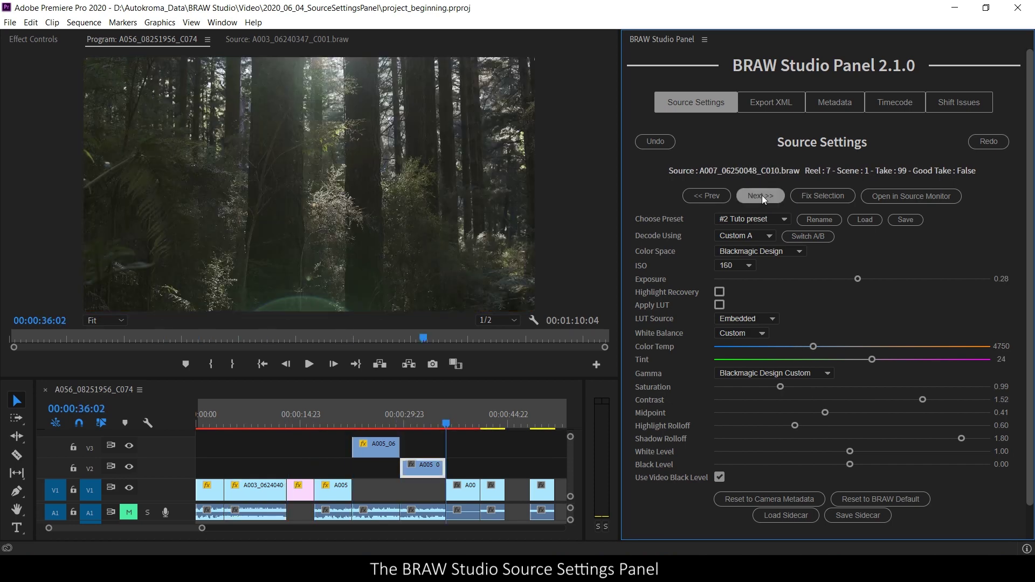
pyautogui.click(761, 195)
pyautogui.click(761, 195)
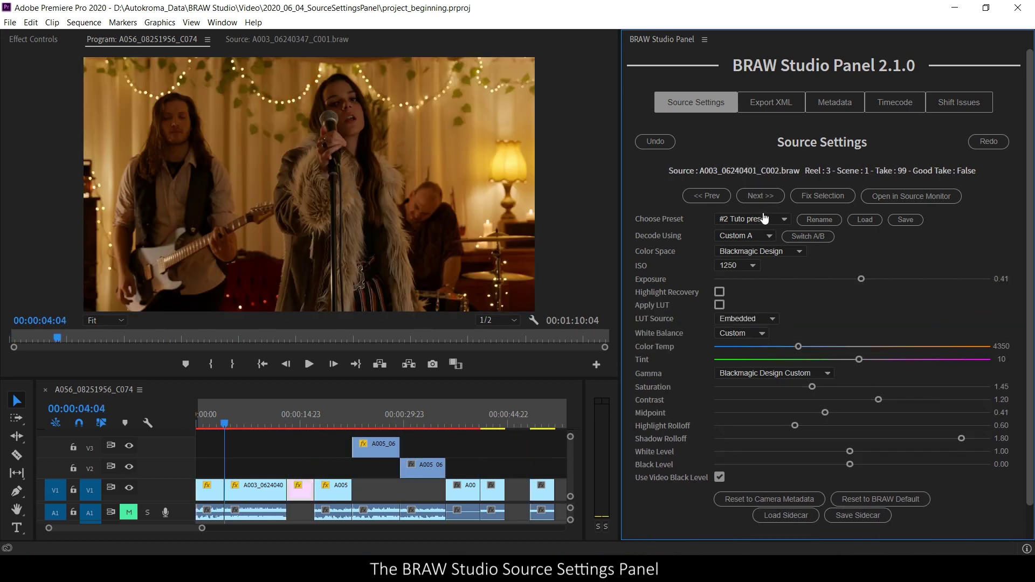
pyautogui.click(699, 195)
pyautogui.click(750, 194)
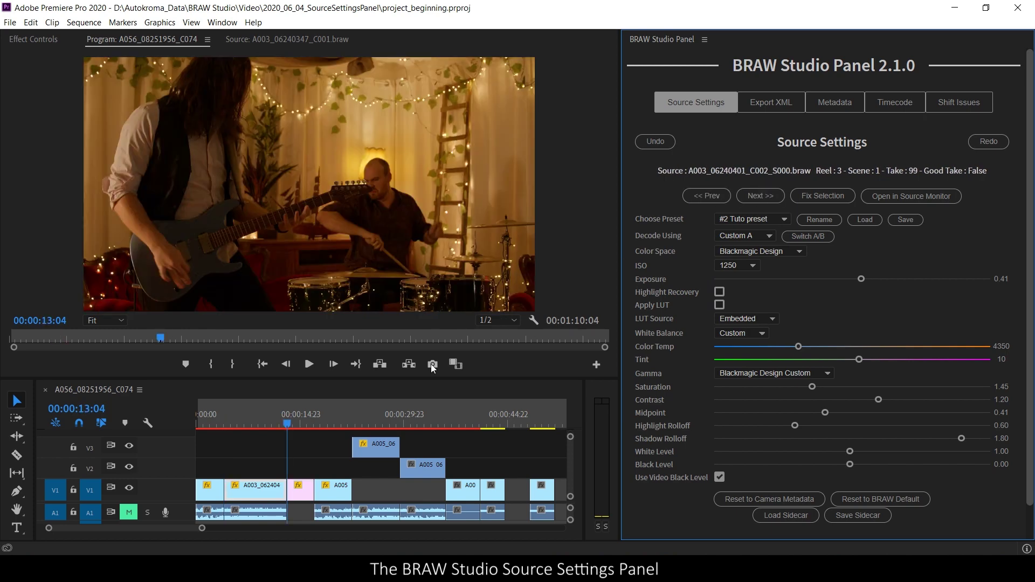
pyautogui.click(713, 202)
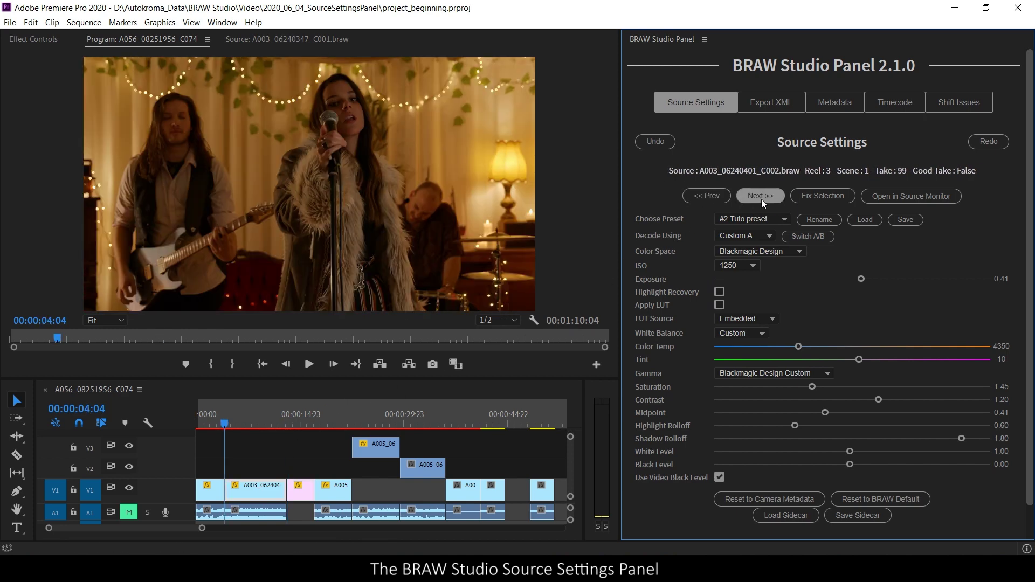
pyautogui.click(761, 198)
pyautogui.click(762, 198)
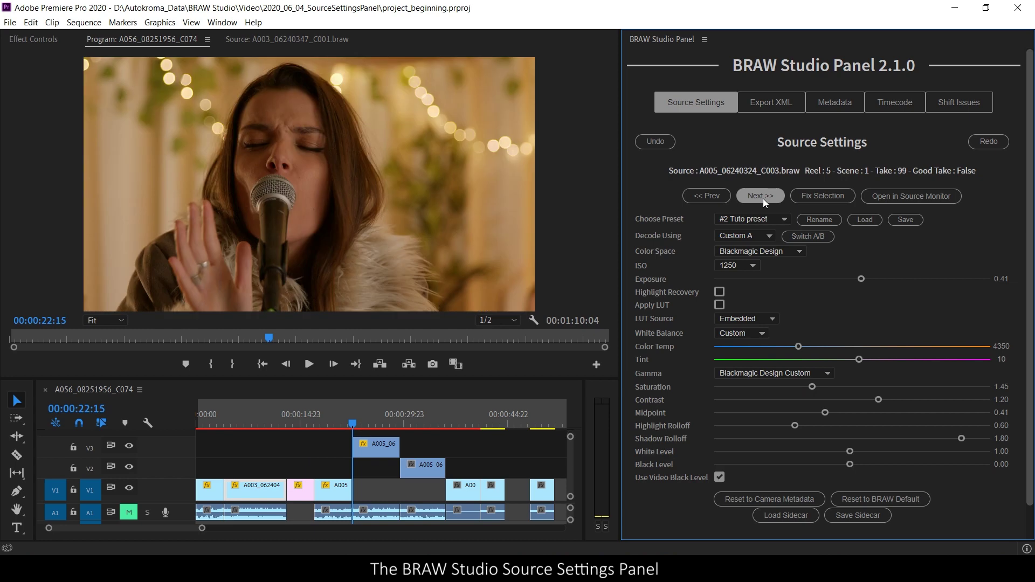
pyautogui.click(762, 199)
pyautogui.click(764, 199)
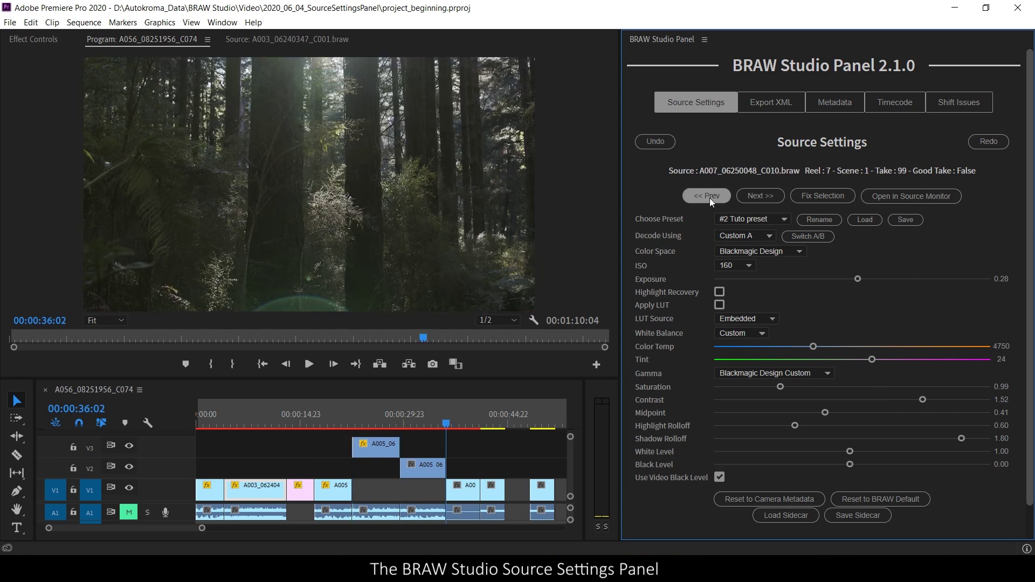
pyautogui.click(709, 198)
pyautogui.click(709, 198)
pyautogui.click(752, 193)
pyautogui.click(752, 193)
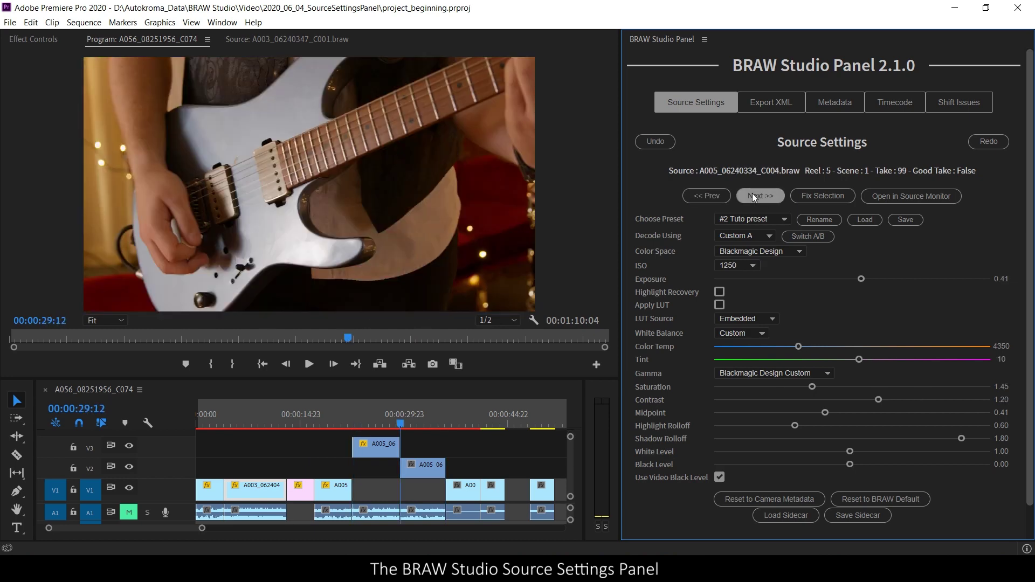
pyautogui.click(753, 194)
pyautogui.click(716, 195)
pyautogui.click(715, 195)
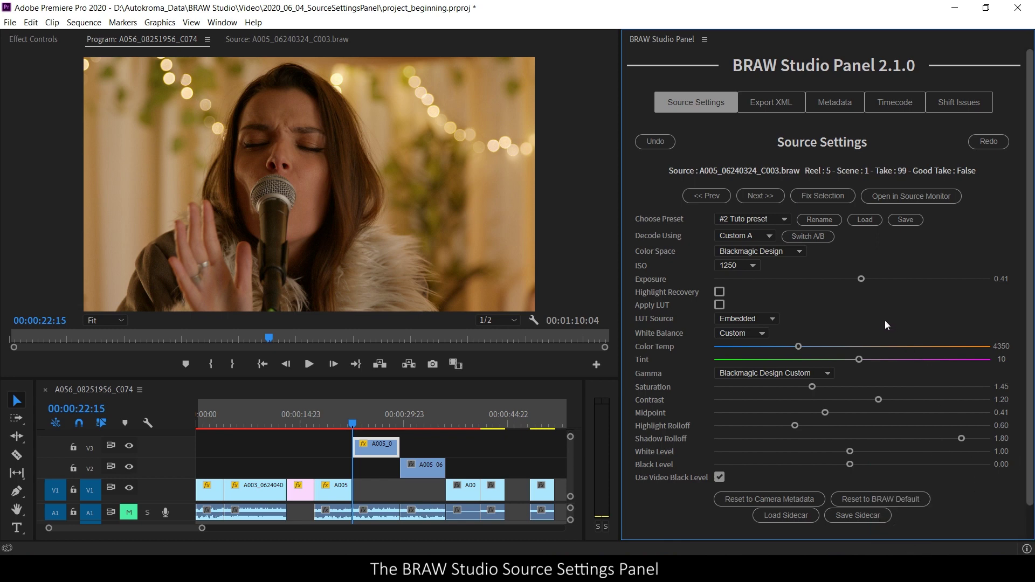
# Set clip A005_06240324_C003's gamma to Blackmagic Design Video.
pyautogui.scroll(-2, 884, 320)
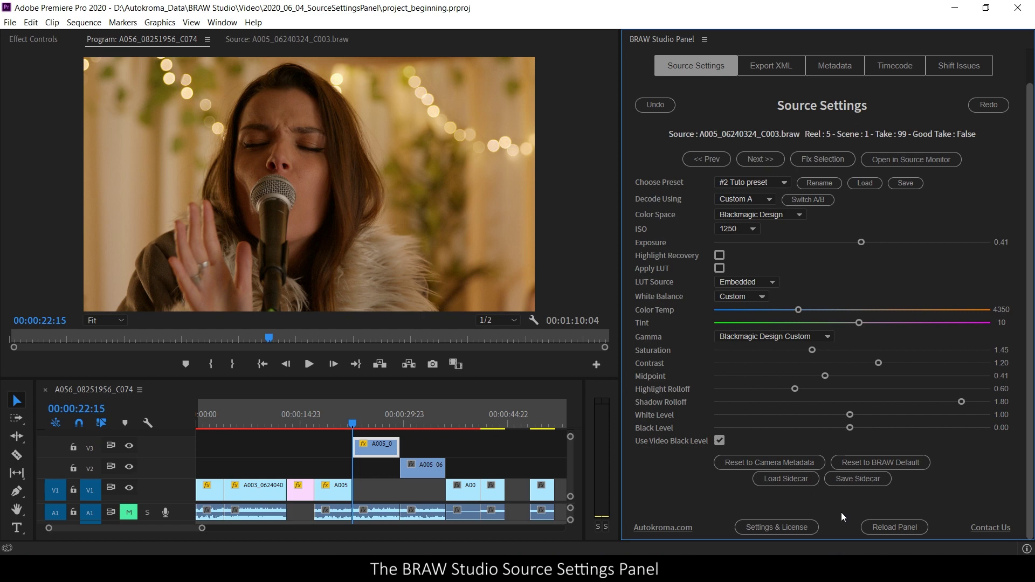
pyautogui.click(820, 338)
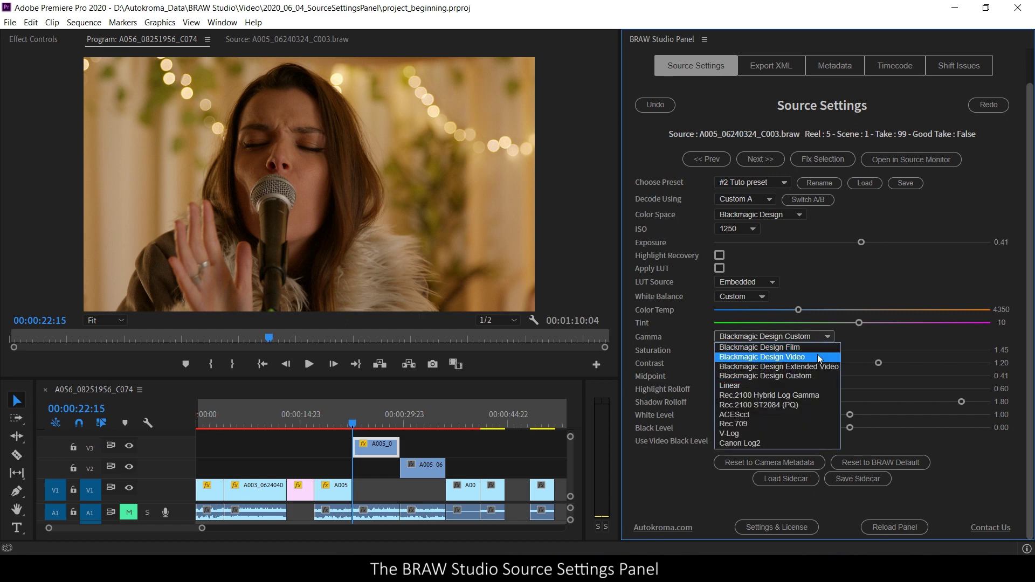
pyautogui.click(818, 357)
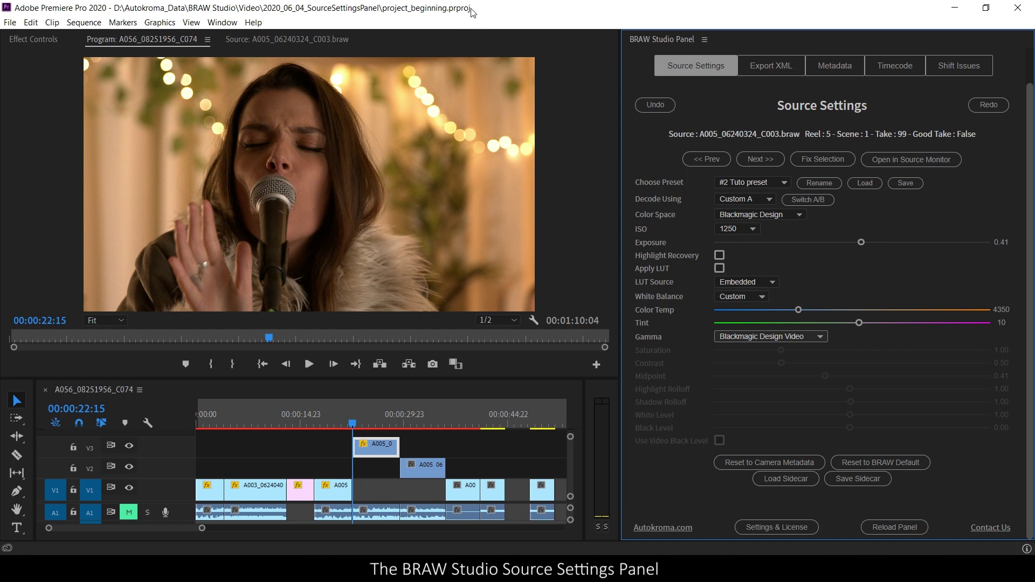
# Save the project_beginning project with Ctrl+S.
pyautogui.click(586, 176)
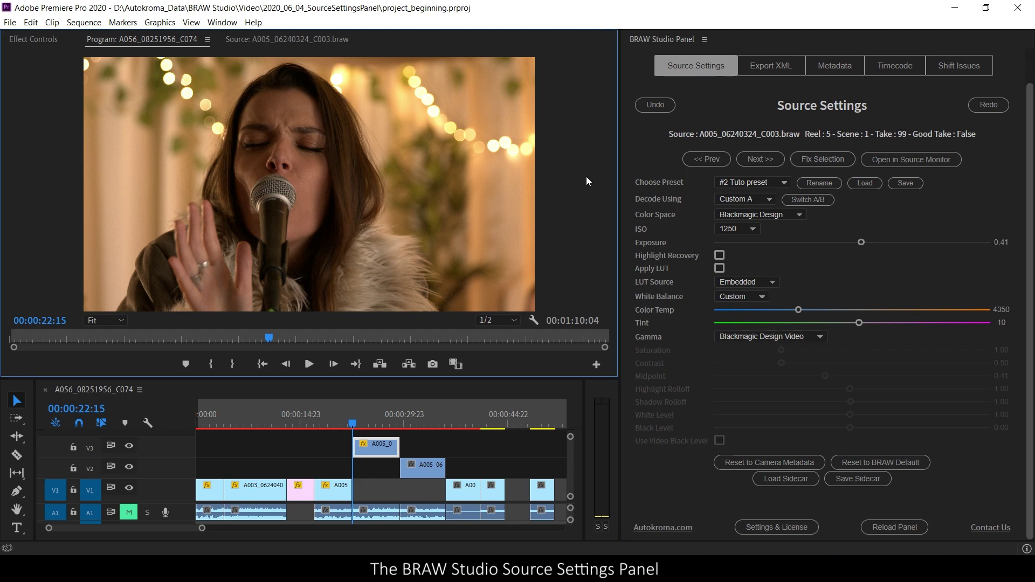
pyautogui.hotkey('ctrl', 's')
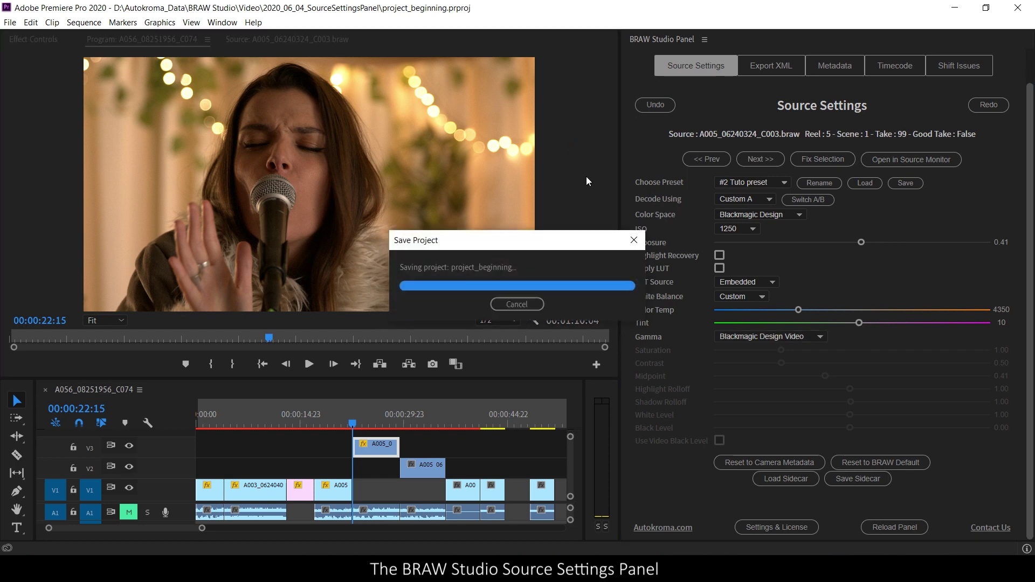